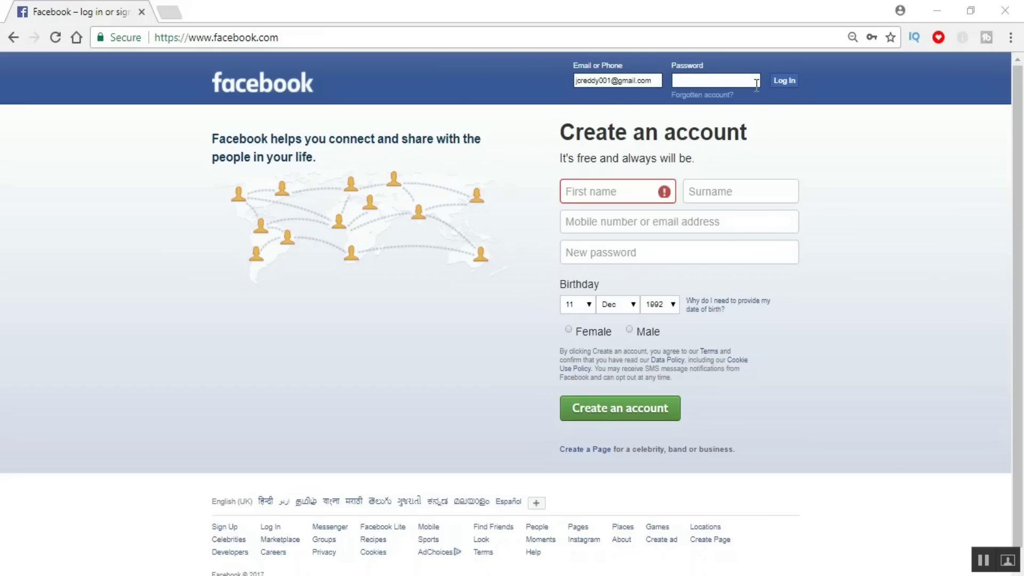
# Try logging in with the saved password, then clear the password rejected as incorrect
pyautogui.click(788, 83)
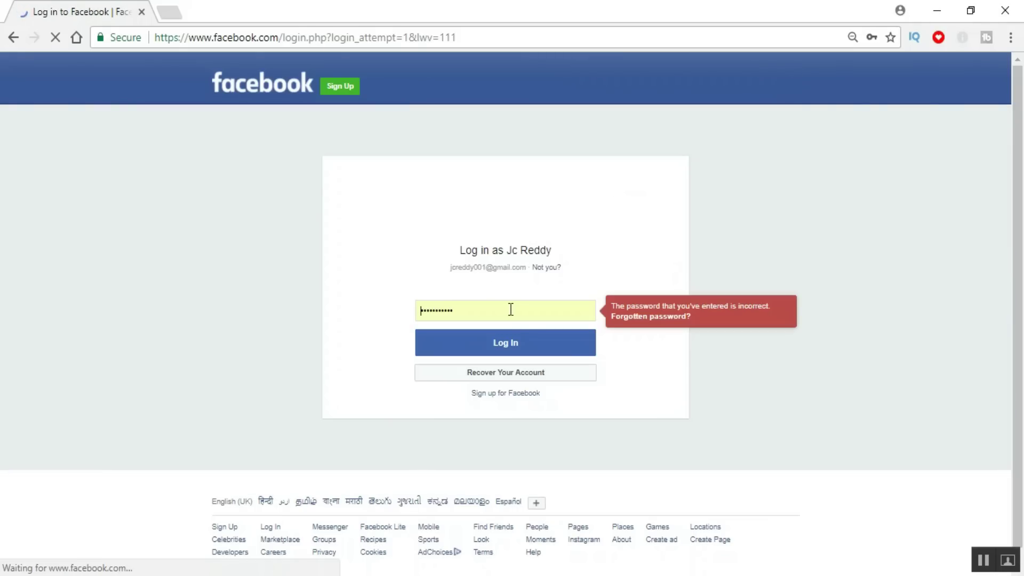
pyautogui.doubleClick(510, 310)
pyautogui.press('BackSpace')
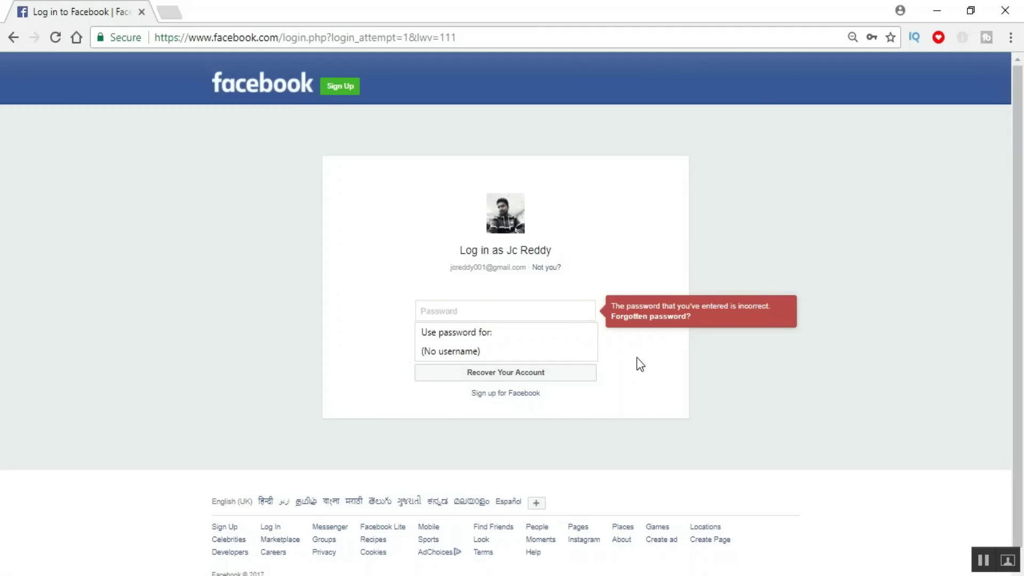
pyautogui.click(648, 371)
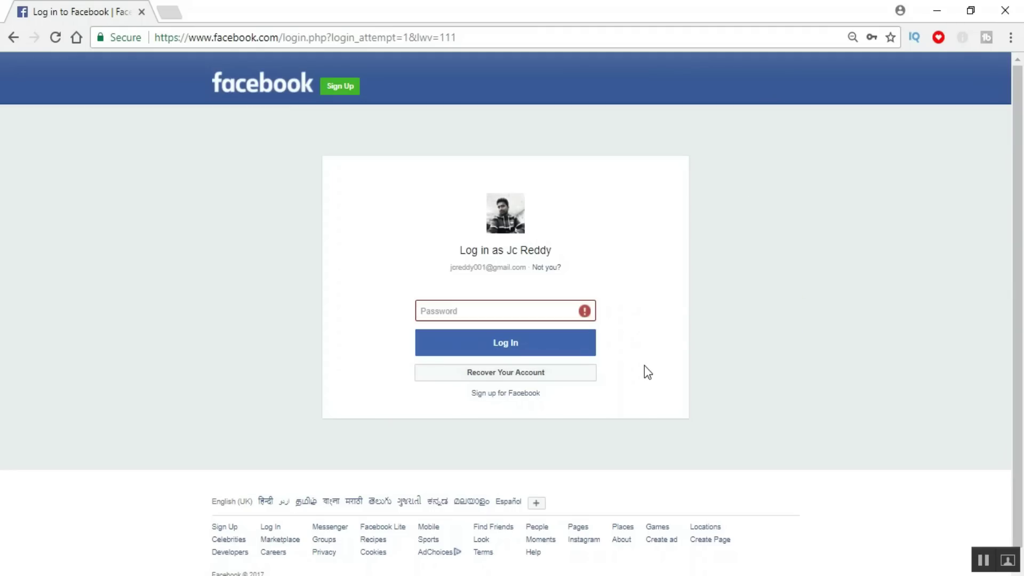
# Start account recovery with 'Recover Your Account', then report the recovery email and phone as unavailable
pyautogui.click(511, 374)
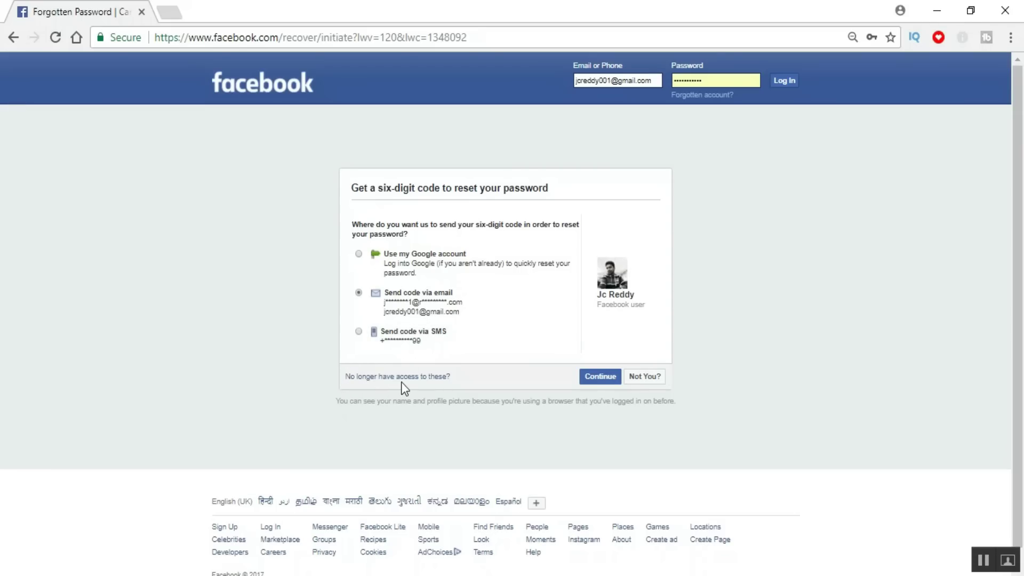
pyautogui.click(438, 379)
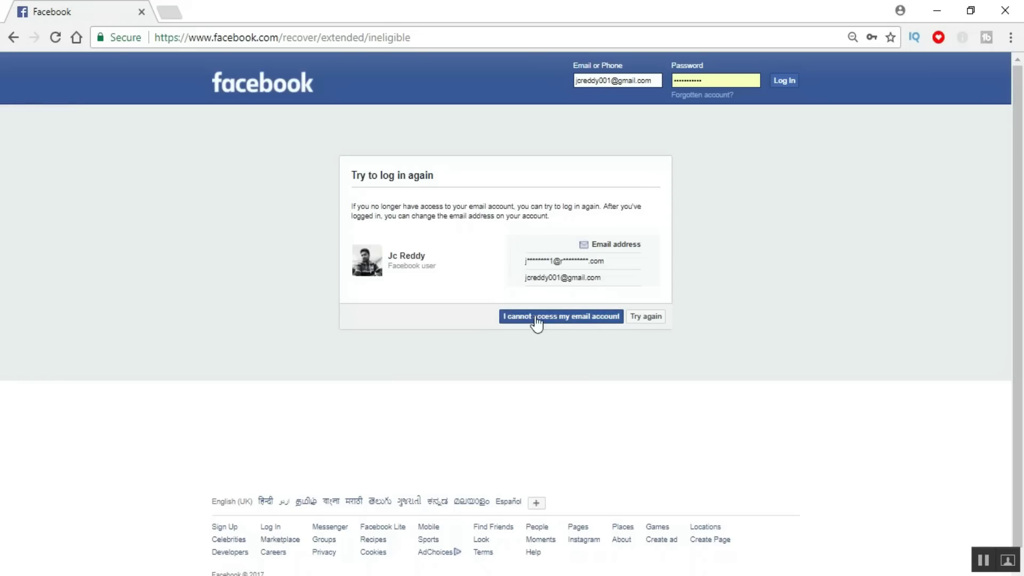
# Choose 'I cannot access my email account' on the Try to log in again page
pyautogui.click(561, 321)
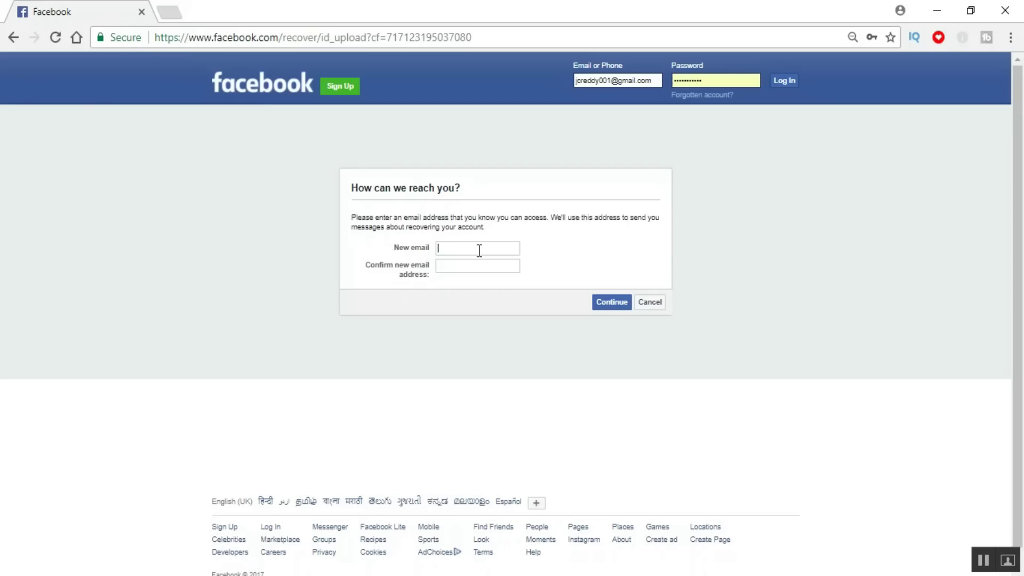
# Enter the new contact email address in both the New email and confirmation fields
pyautogui.click(479, 251)
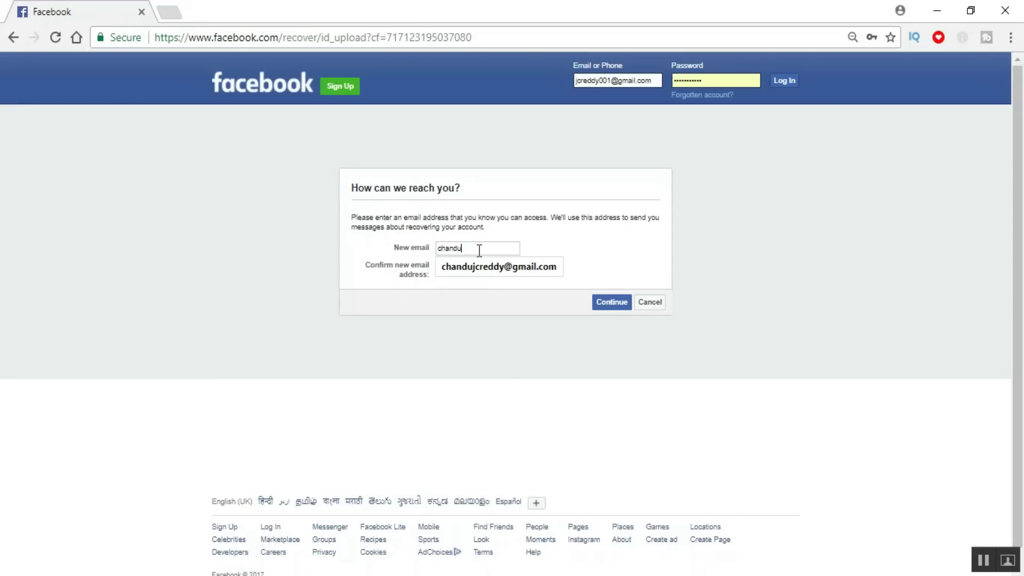
pyautogui.press('Tab')
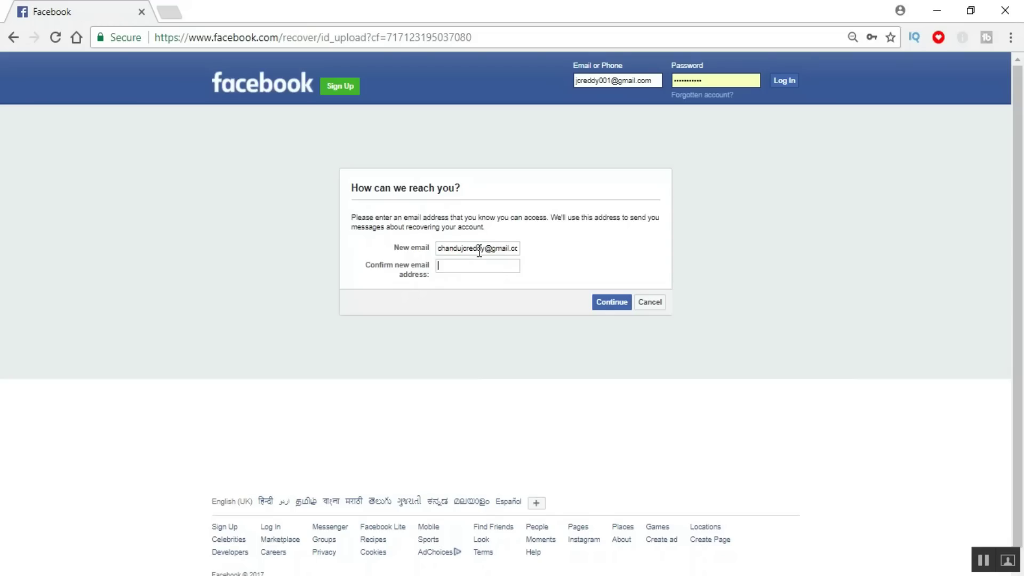
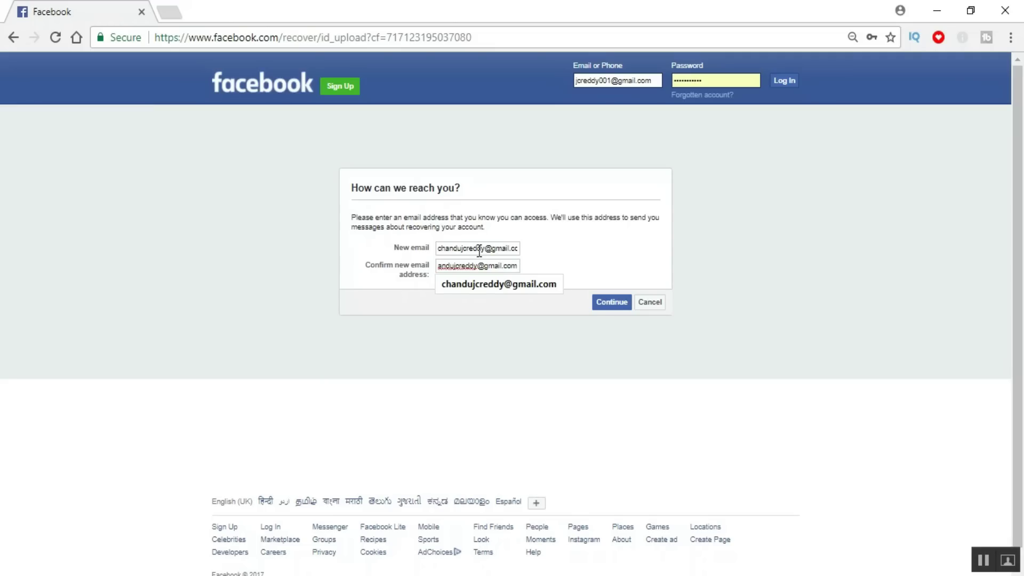
pyautogui.click(480, 249)
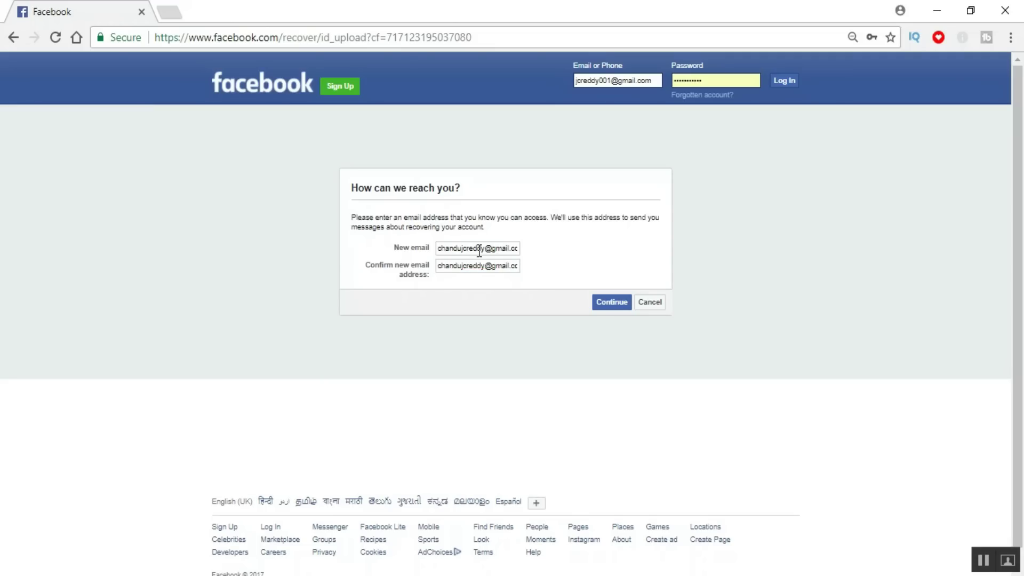
# Submit the new email, enter the full name on the help form, and set the issue to Other
pyautogui.click(613, 306)
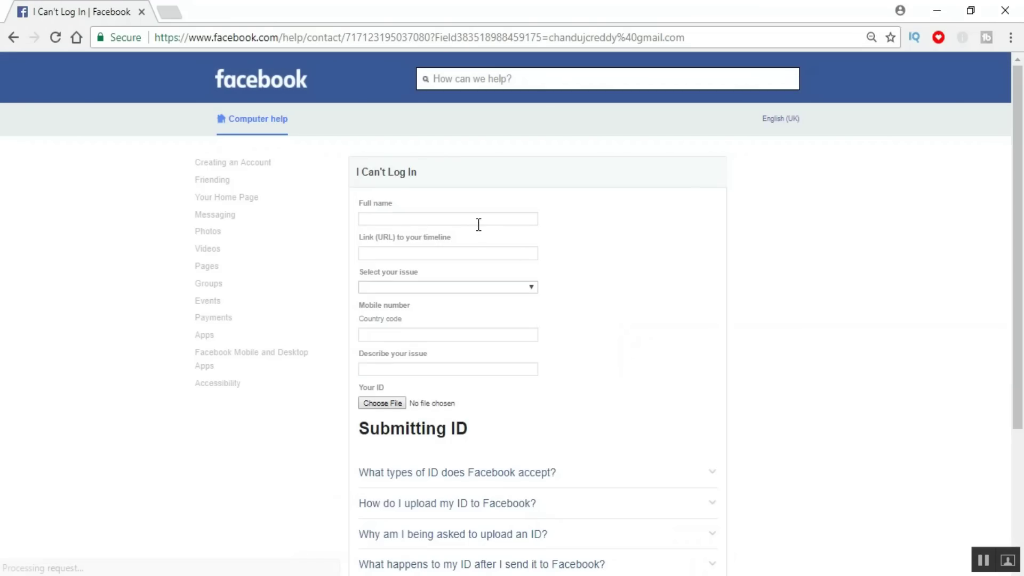
pyautogui.click(474, 221)
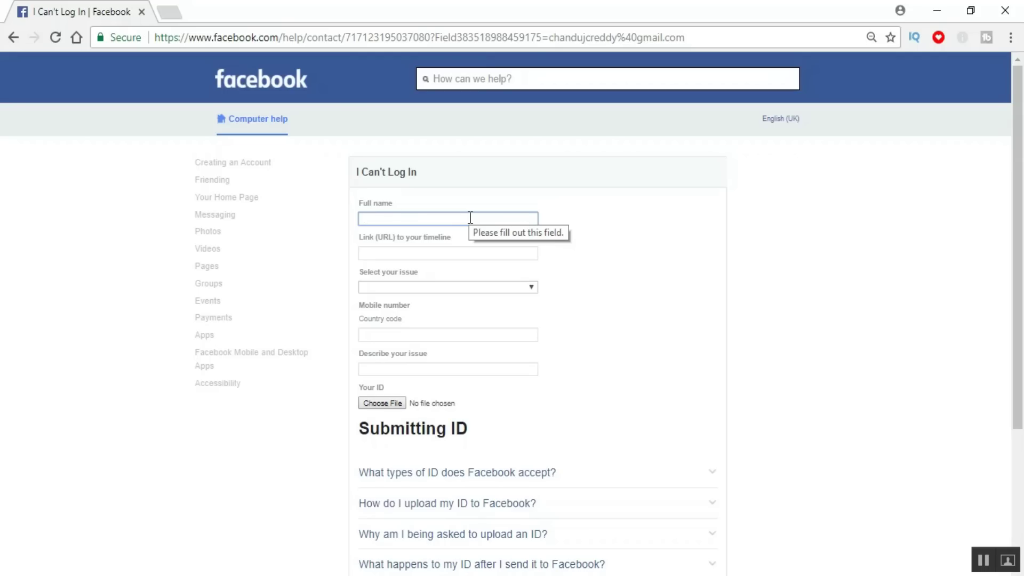
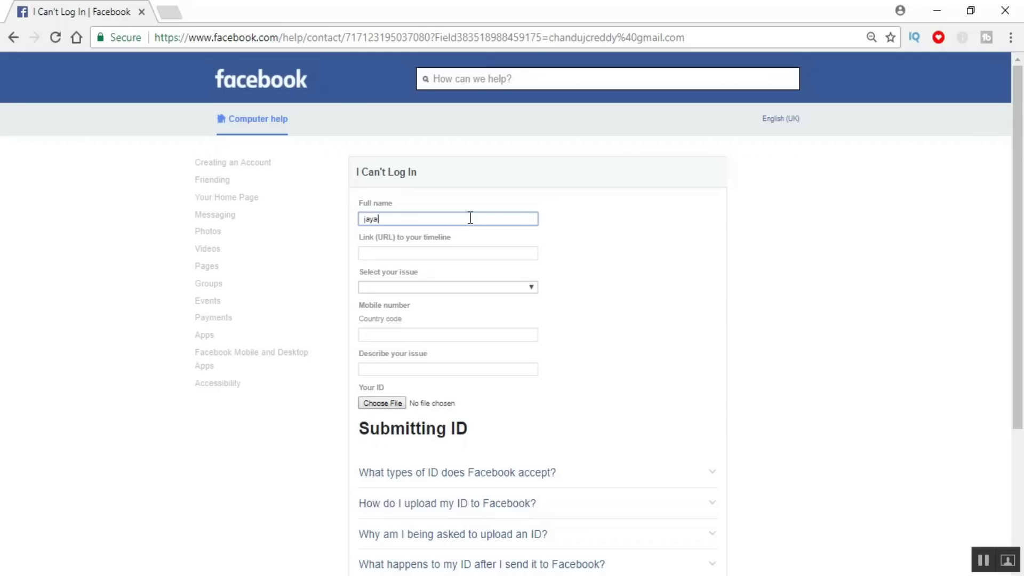
pyautogui.press('Tab')
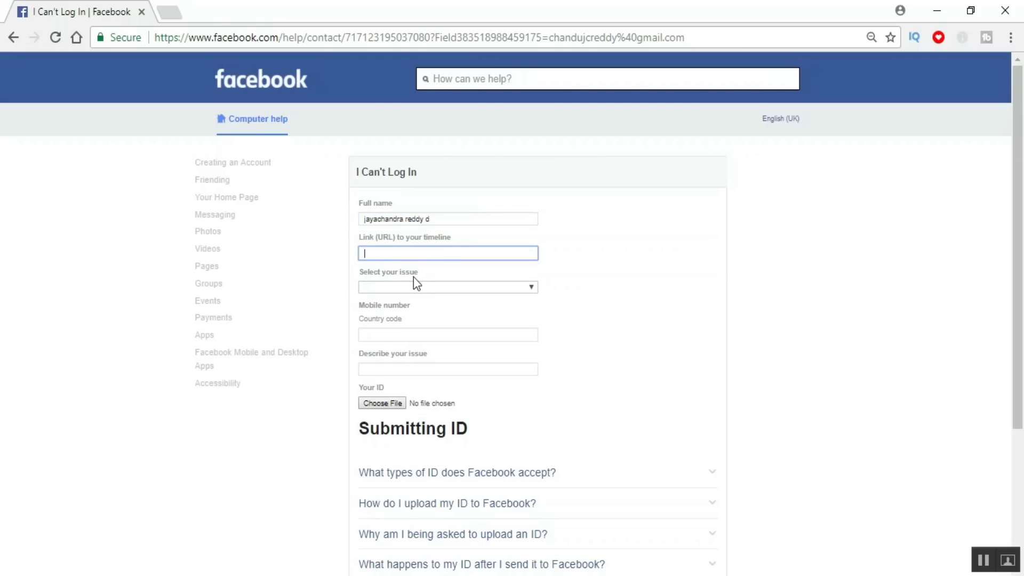
pyautogui.click(396, 285)
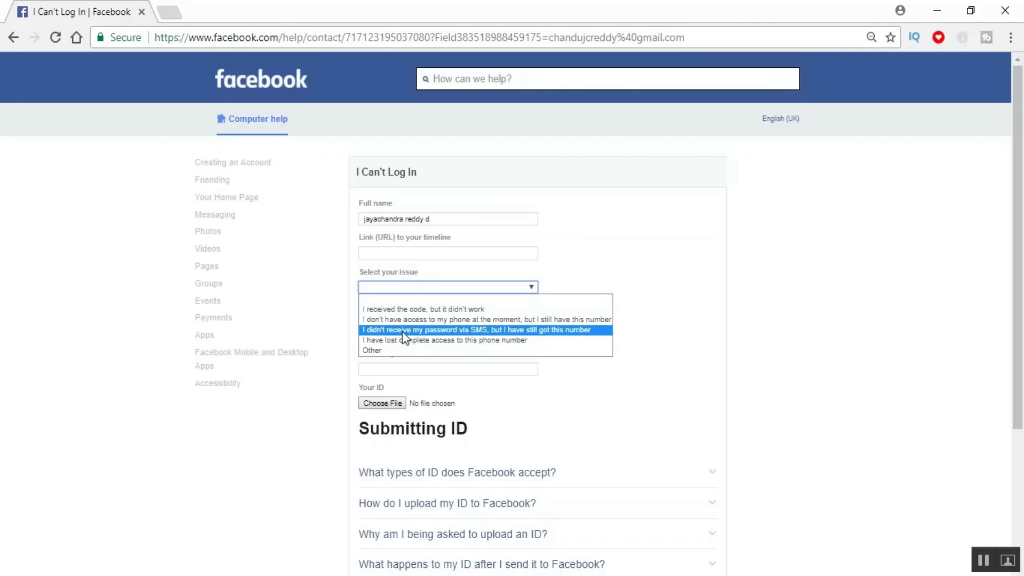
pyautogui.click(381, 352)
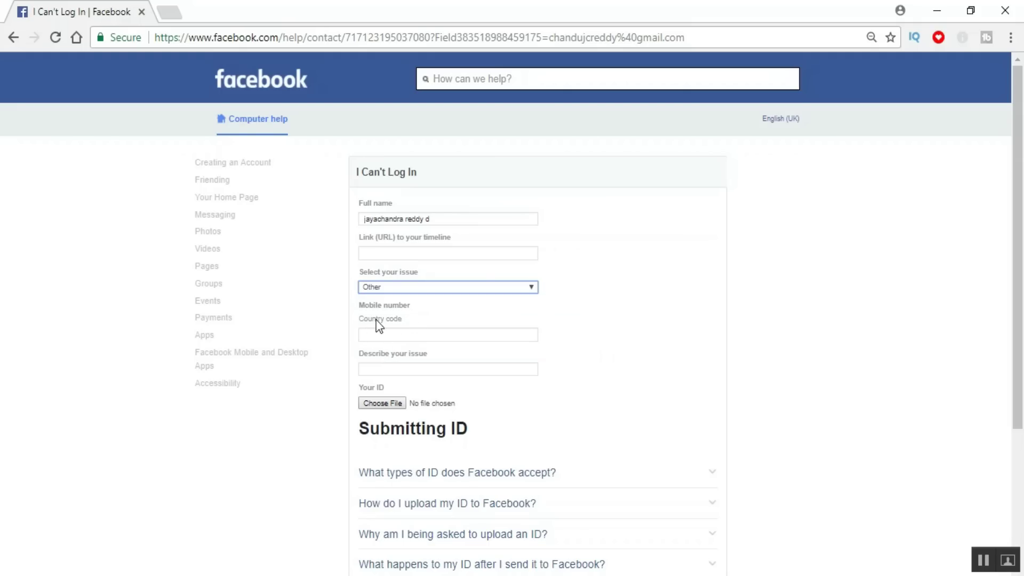
# Enter country code 91 and describe the hacked account with inaccessible recovery email and mobile number
pyautogui.click(396, 334)
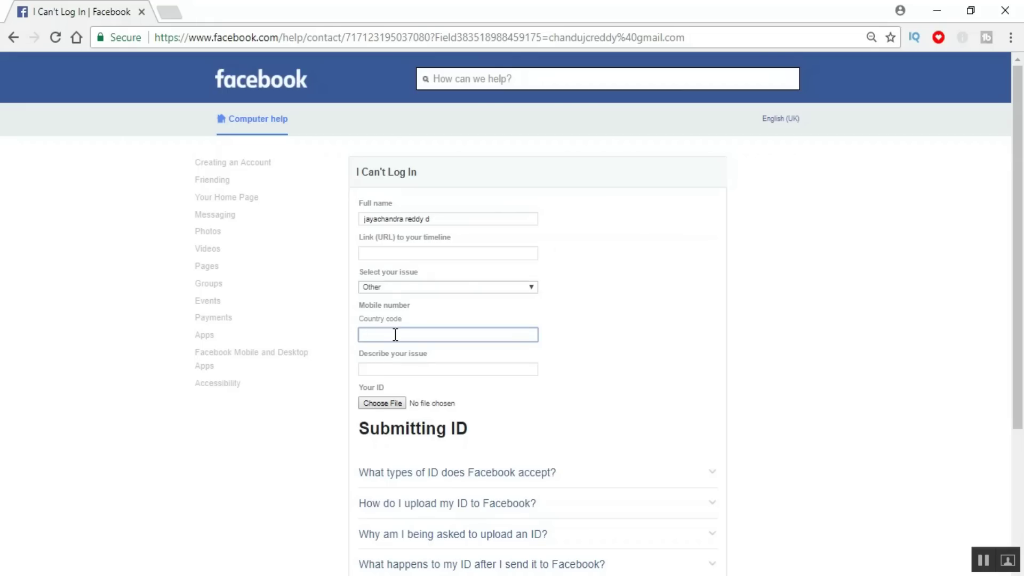
pyautogui.write('91')
pyautogui.click(377, 370)
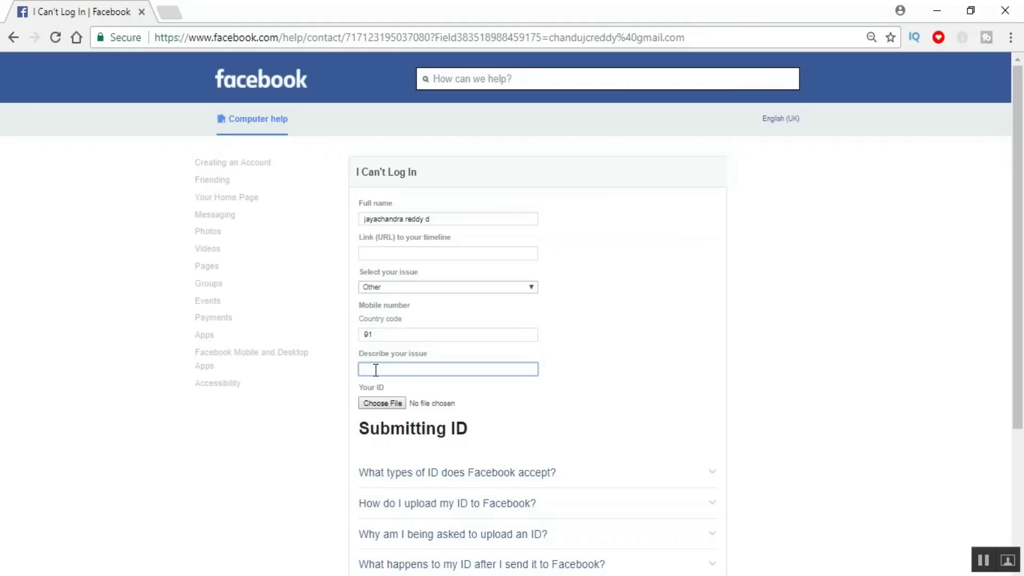
pyautogui.write('Some one ')
pyautogui.write('hacked ')
pyautogui.write('my faceb')
pyautogui.write('ook account')
pyautogui.write(' is')
pyautogui.press('BackSpace')
pyautogui.write('am unable')
pyautogui.press('BackSpace')
pyautogui.write('le to acce')
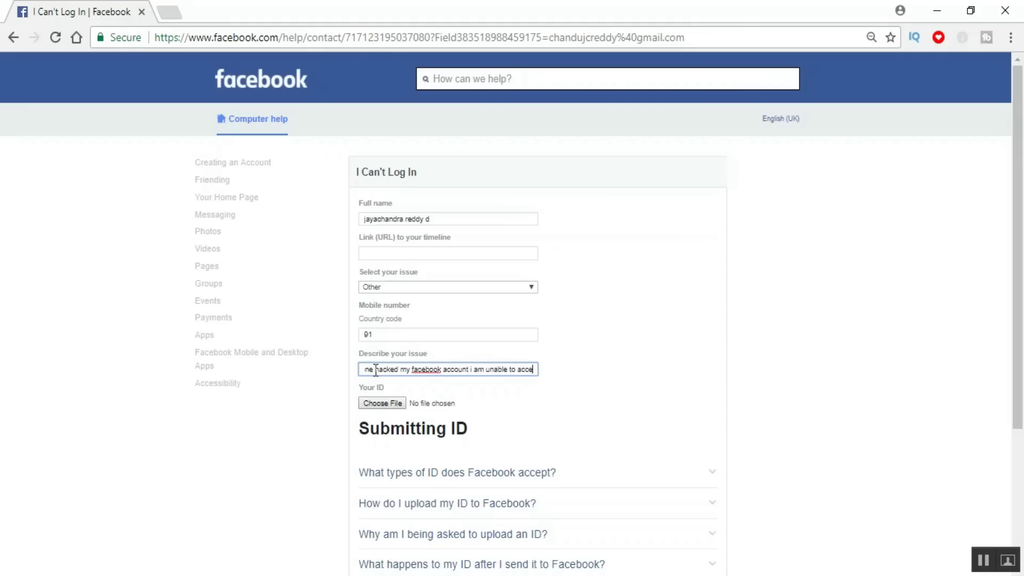
pyautogui.write('ss my recovery e')
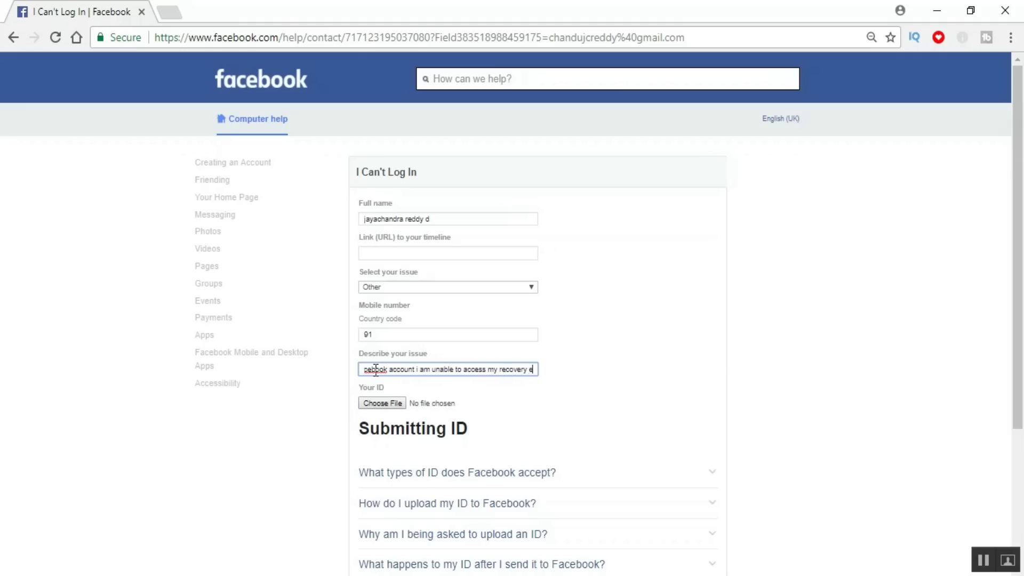
pyautogui.write('mail as')
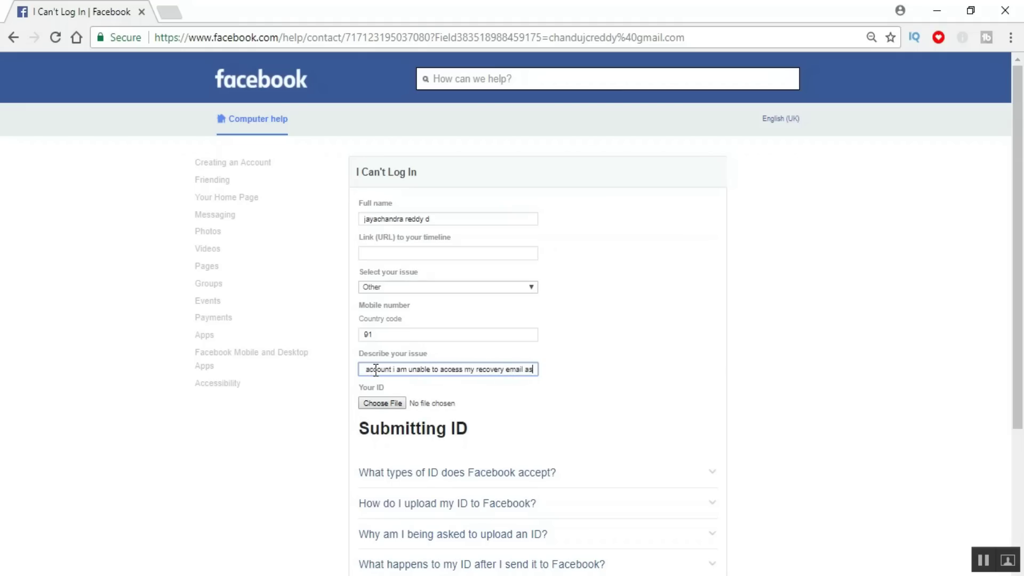
pyautogui.write(' well as')
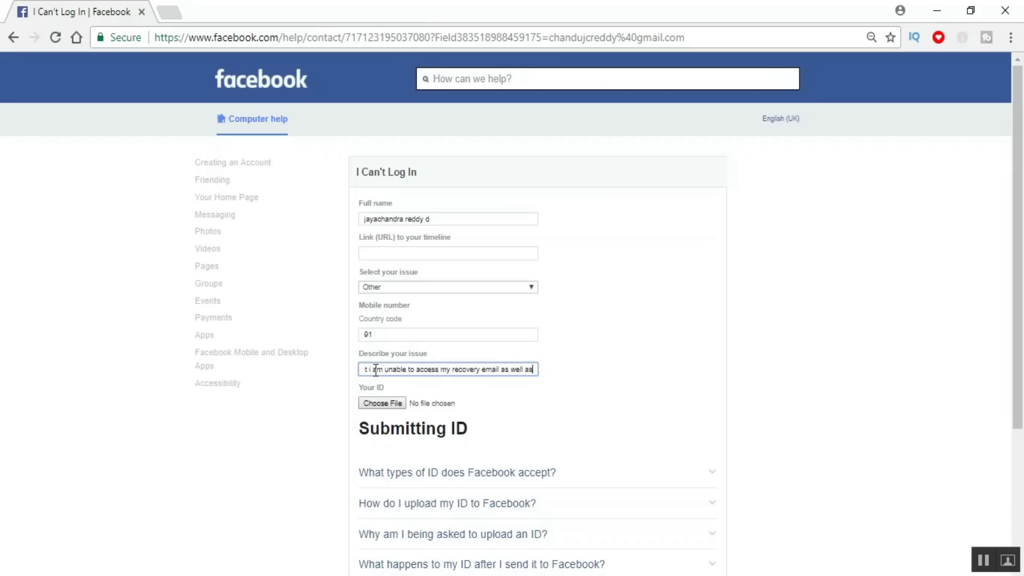
pyautogui.write(' my ph')
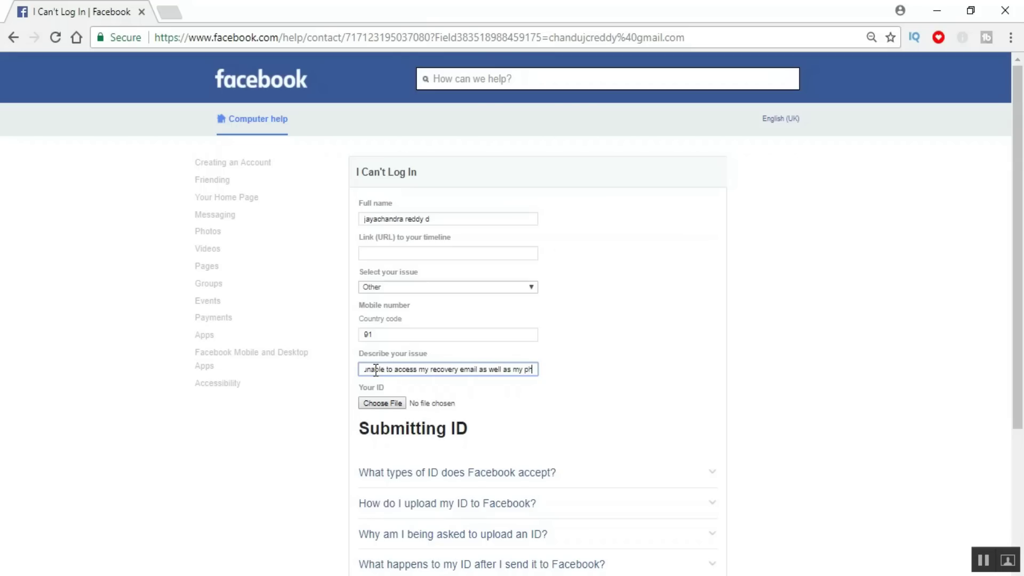
pyautogui.press('BackSpace')
pyautogui.press('BackSpace')
pyautogui.write('recover')
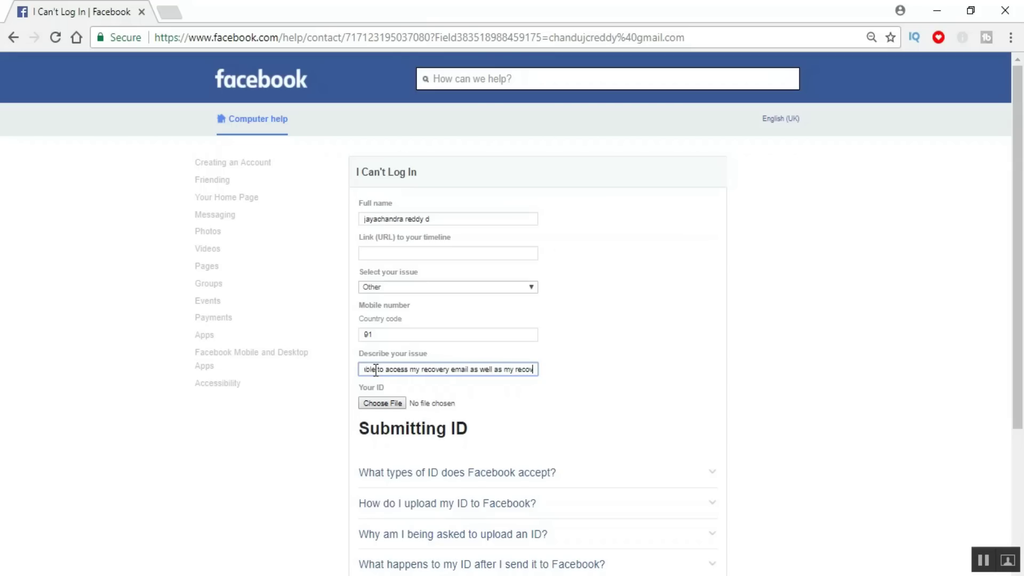
pyautogui.write('y mobile')
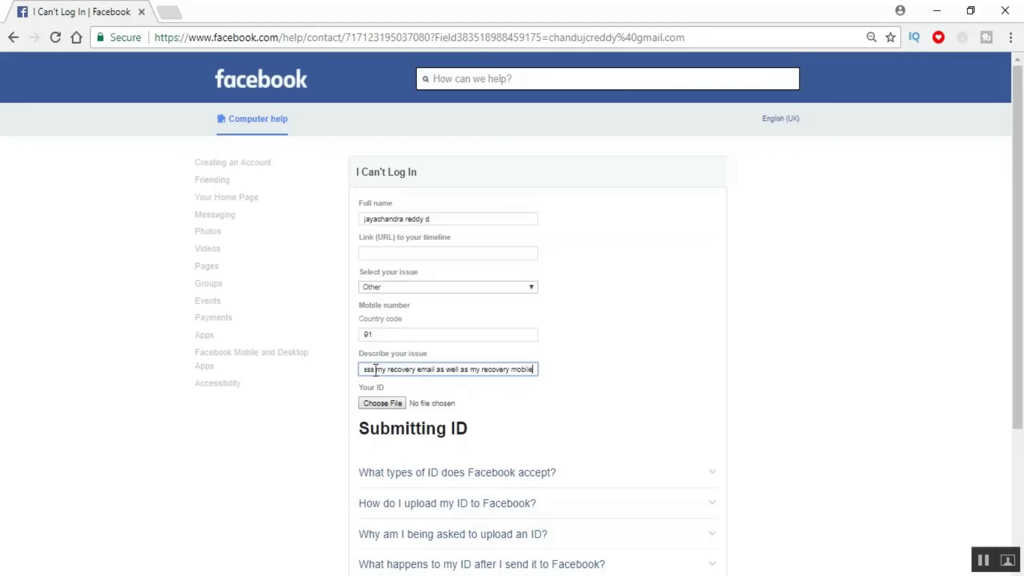
pyautogui.write(' num')
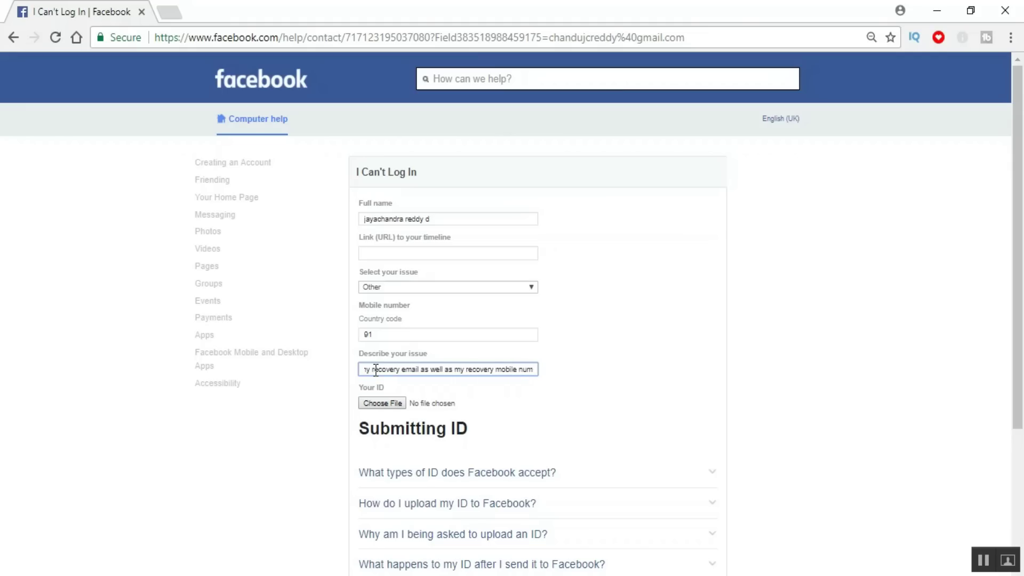
pyautogui.write('ber.')
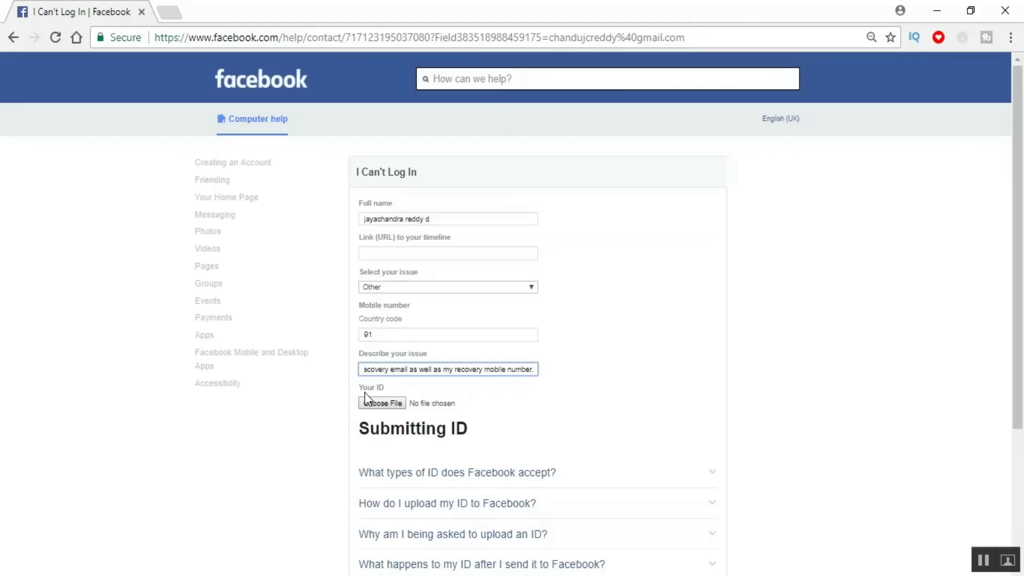
# Attach PAN CARD.jpg from the Applicant folder as the ID
pyautogui.click(392, 404)
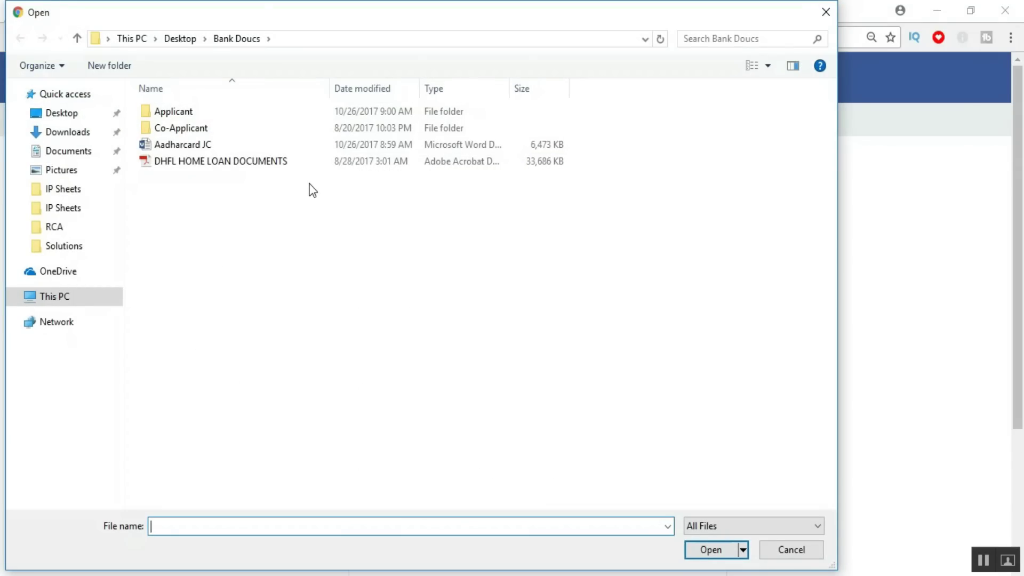
pyautogui.doubleClick(184, 116)
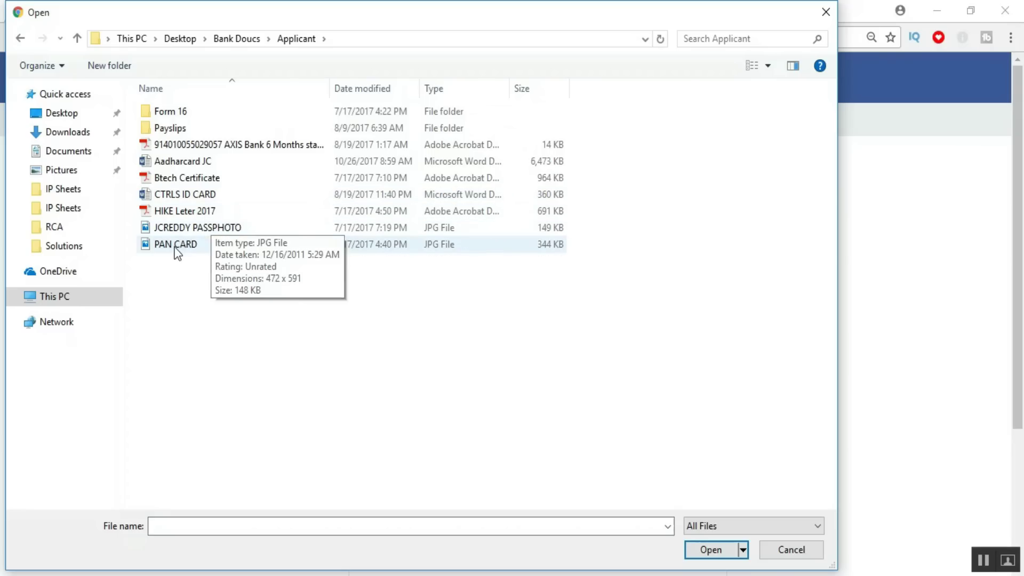
pyautogui.doubleClick(176, 248)
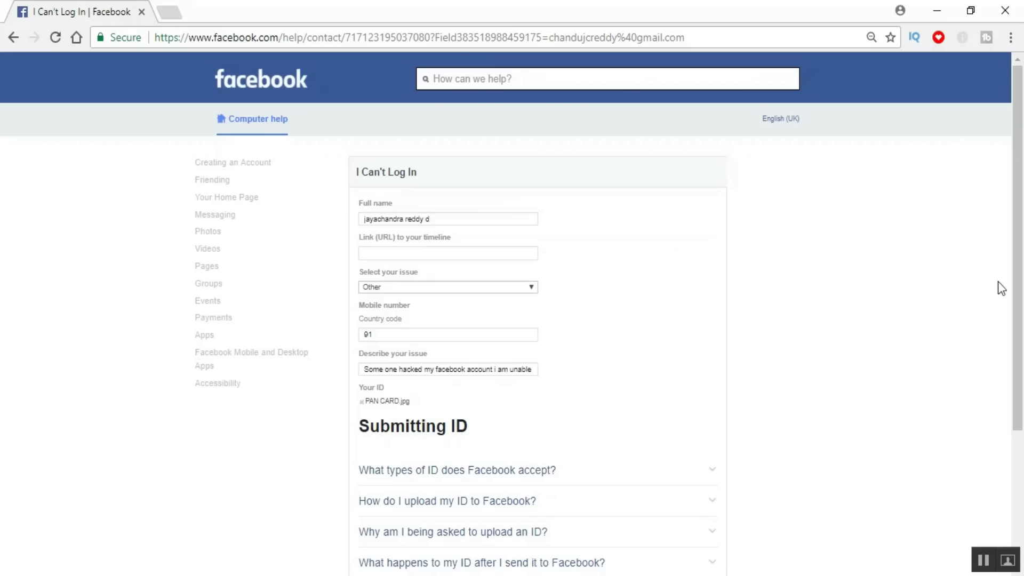
# Expand the 'What happens to my ID after I send it to Facebook?' answer and scroll to Send
pyautogui.moveTo(1020, 242); pyautogui.dragTo(1022, 346)
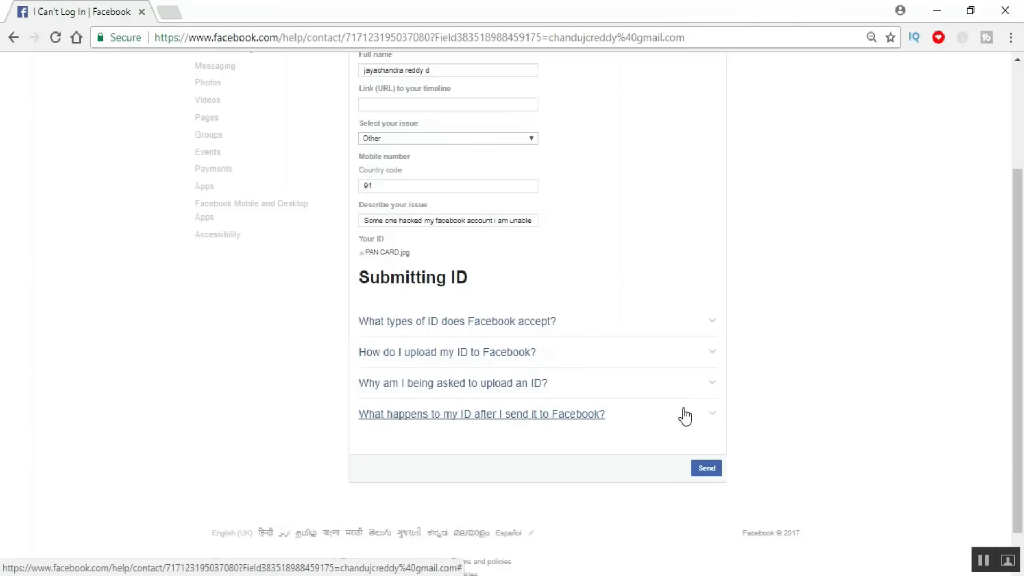
pyautogui.click(715, 422)
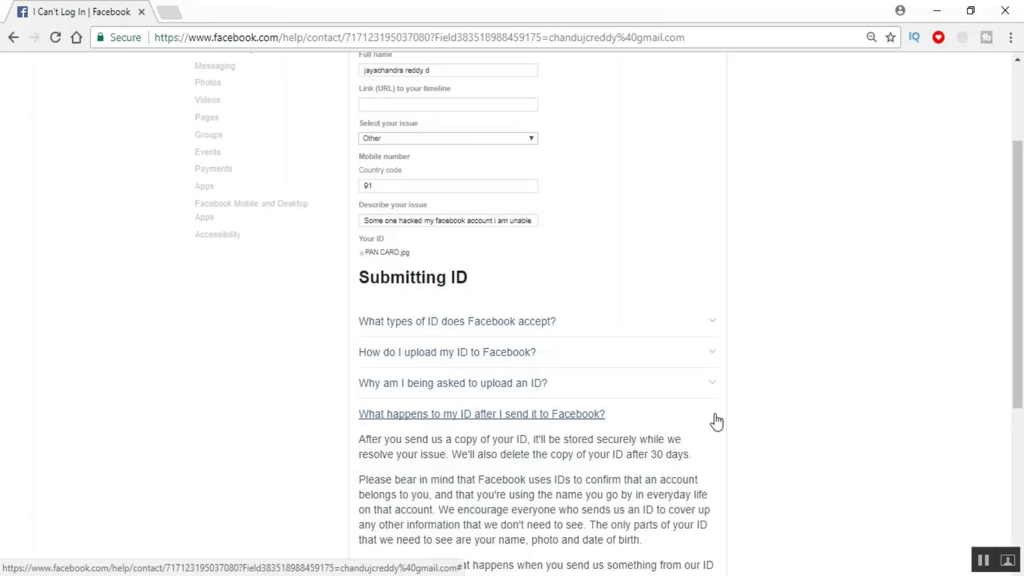
pyautogui.moveTo(1022, 192); pyautogui.dragTo(937, 297)
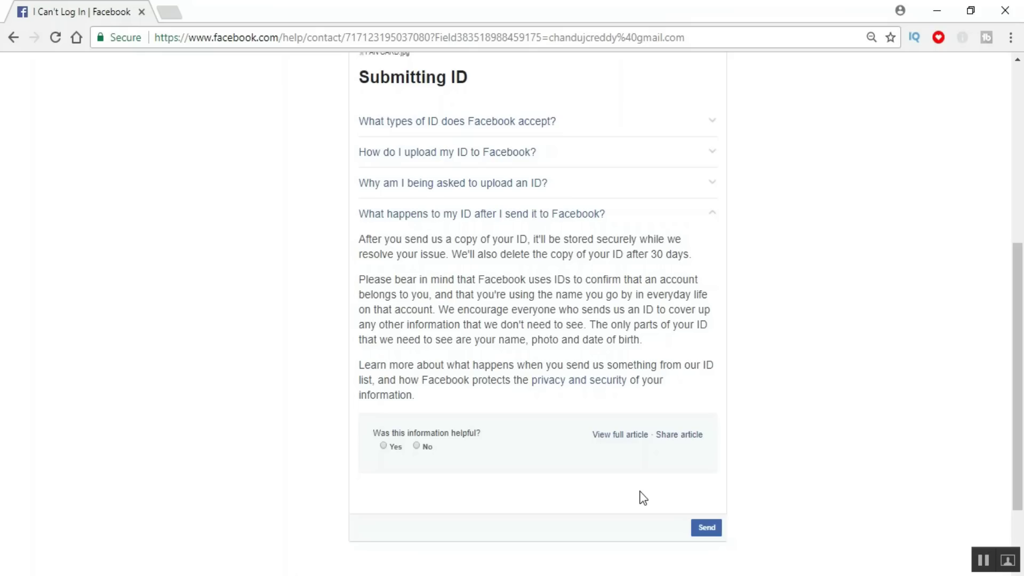
# Send the help form and acknowledge the 'Form submitted successfully' confirmation
pyautogui.click(706, 530)
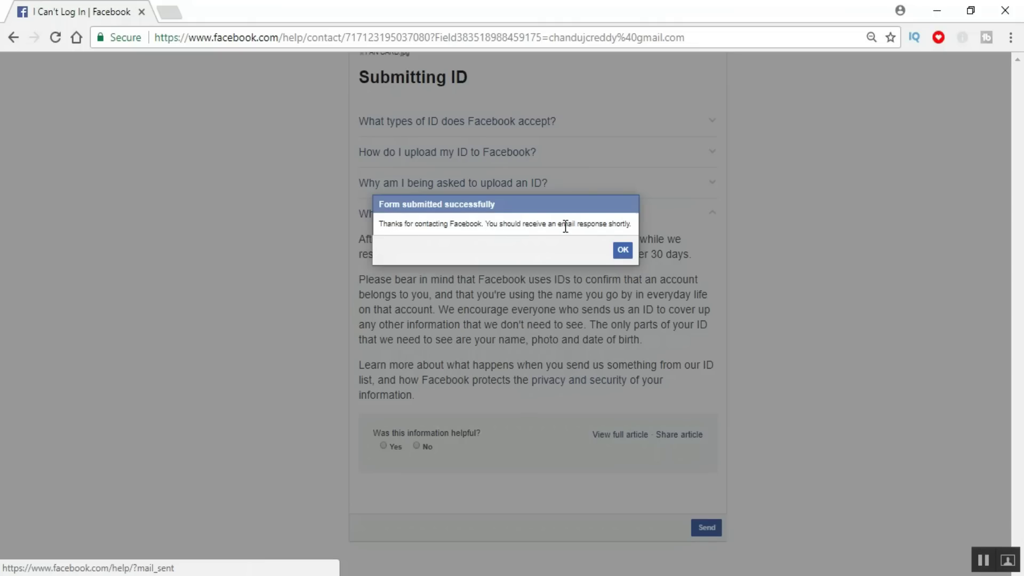
pyautogui.click(623, 250)
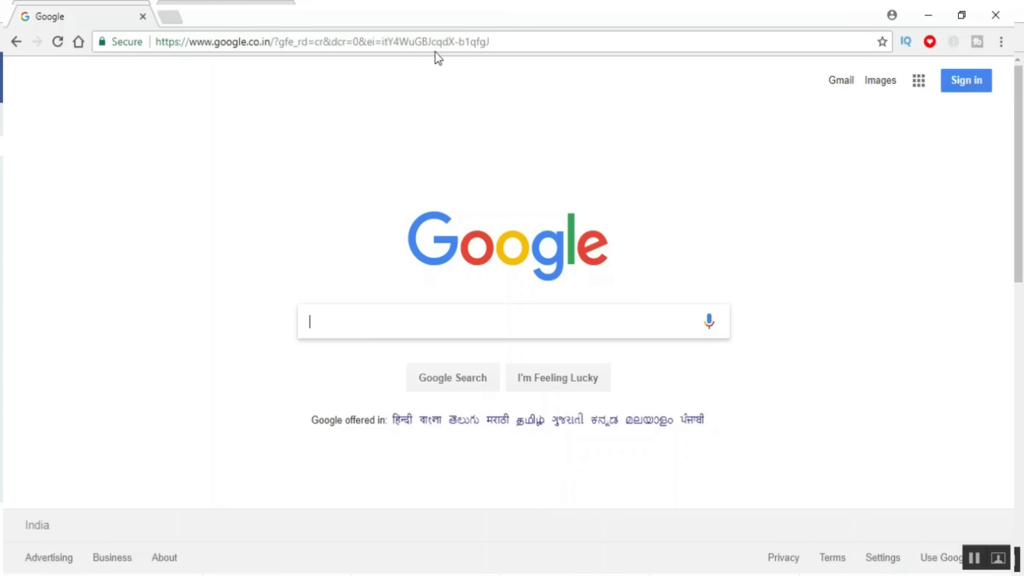
# Go to gmail.com and sign in to the recovery email account with its password
pyautogui.click(450, 41)
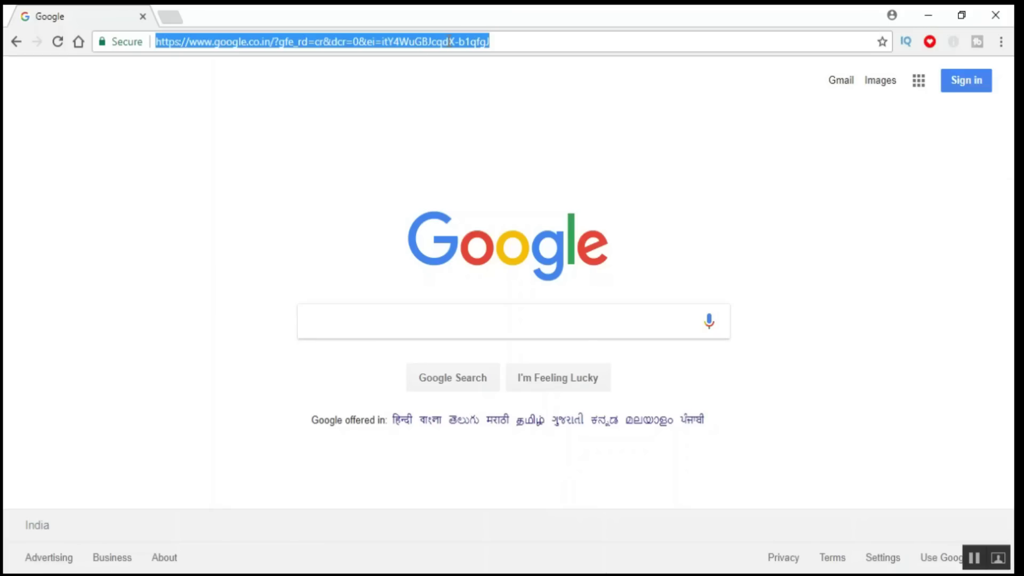
pyautogui.write('gmail.com')
pyautogui.press('Return')
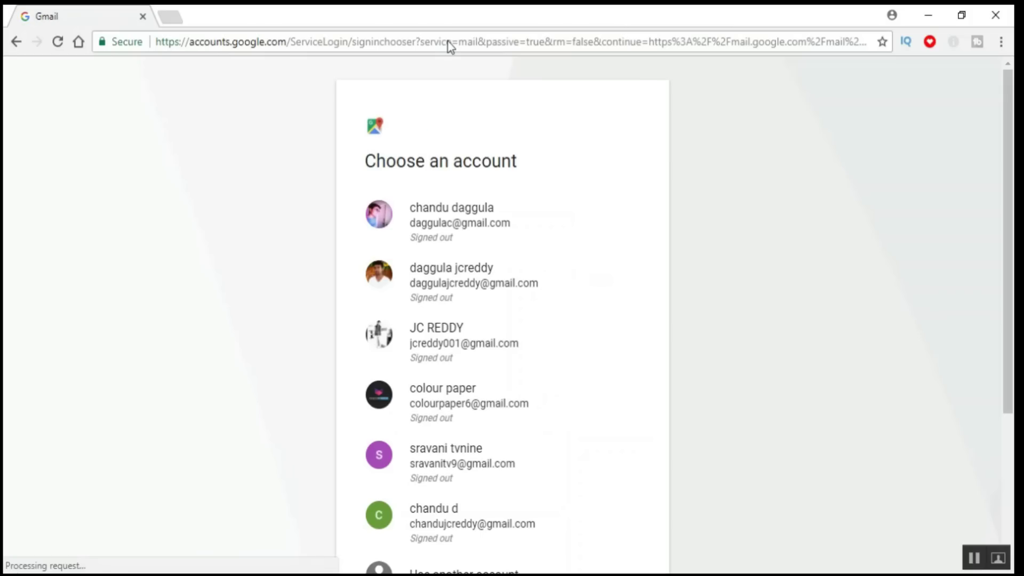
pyautogui.click(464, 528)
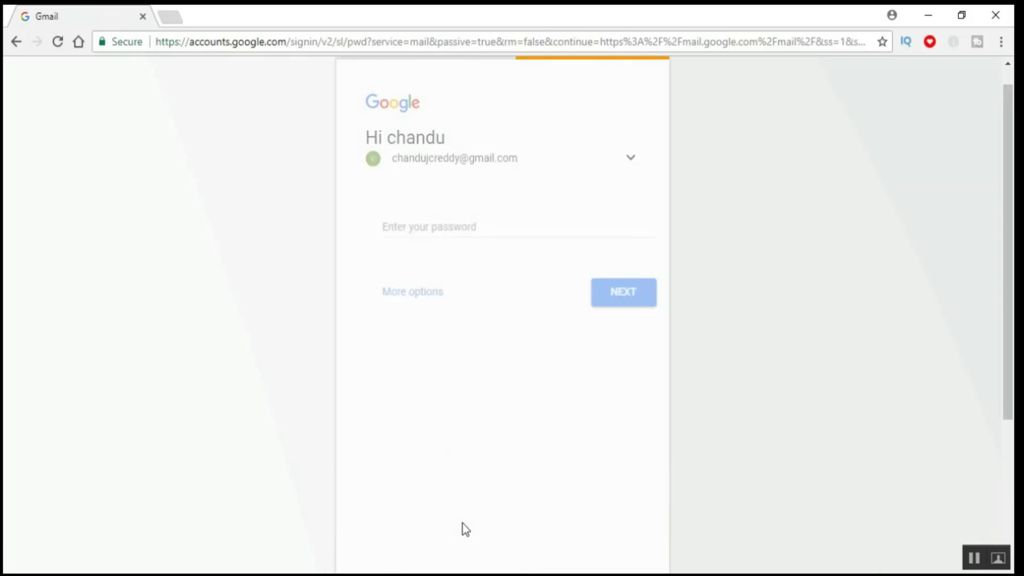
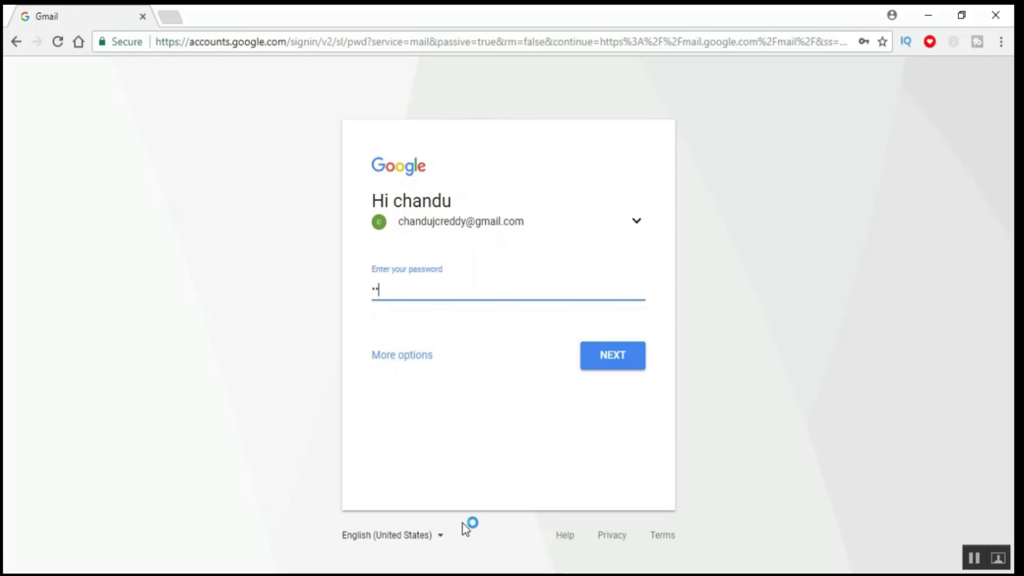
pyautogui.press('Return')
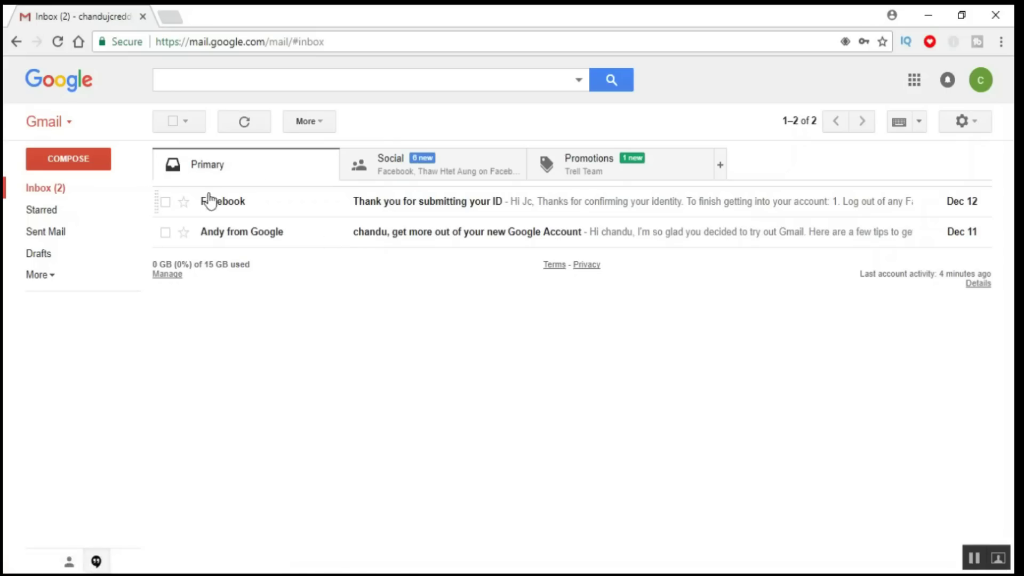
# Open Facebook's 'Thank you for submitting your ID' email and follow its facebook.com/recover link
pyautogui.click(461, 212)
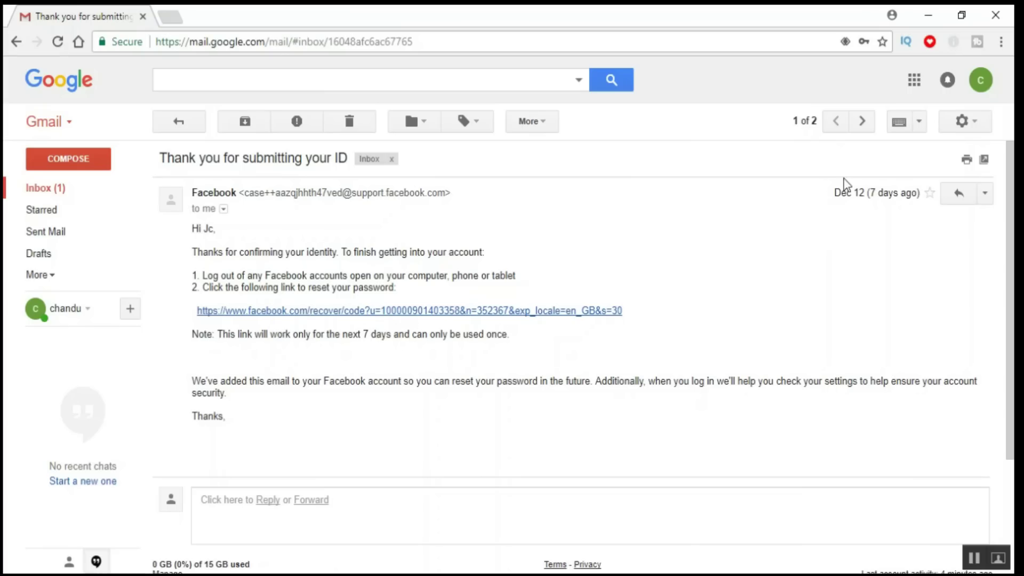
pyautogui.click(503, 312)
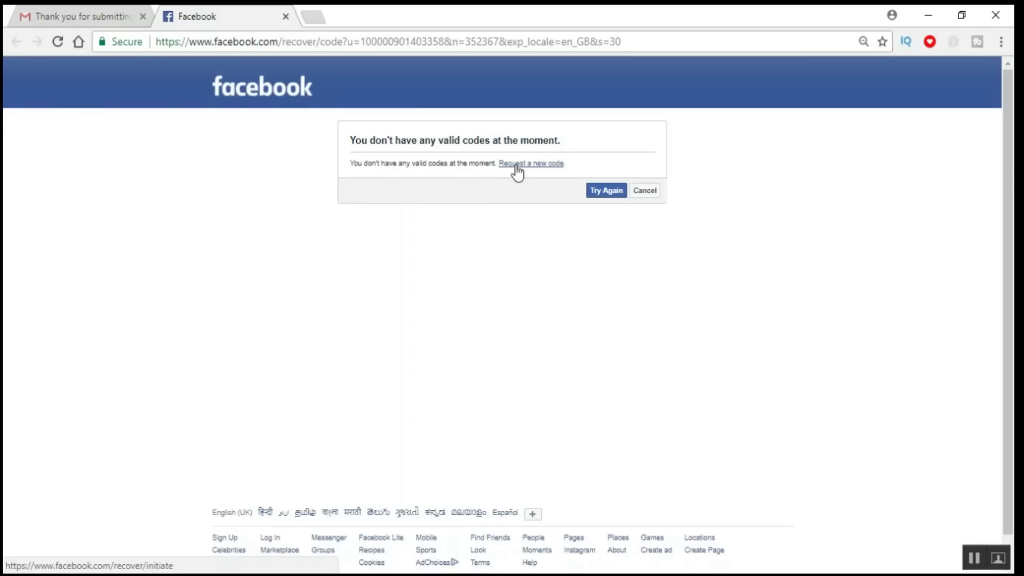
# Request a new Facebook recovery code delivered via email
pyautogui.click(517, 166)
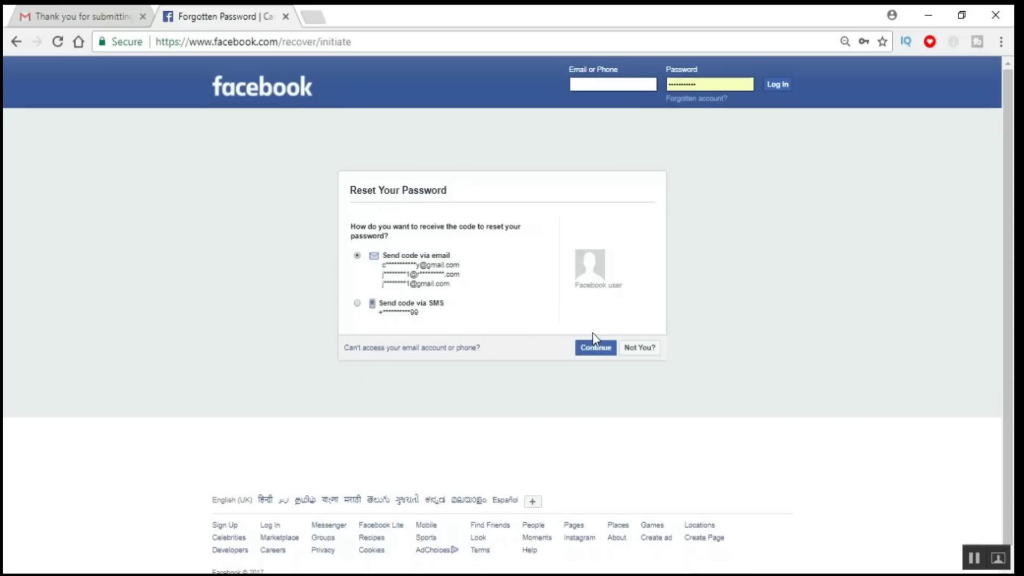
pyautogui.click(596, 348)
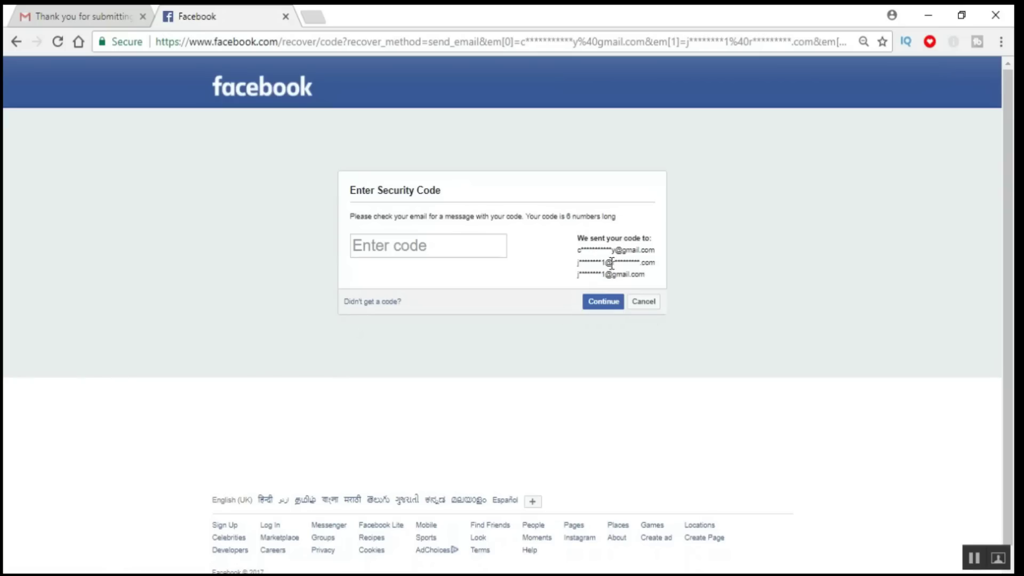
pyautogui.doubleClick(646, 238)
# Open Facebook's new account recovery code email from the Gmail inbox
pyautogui.click(90, 10)
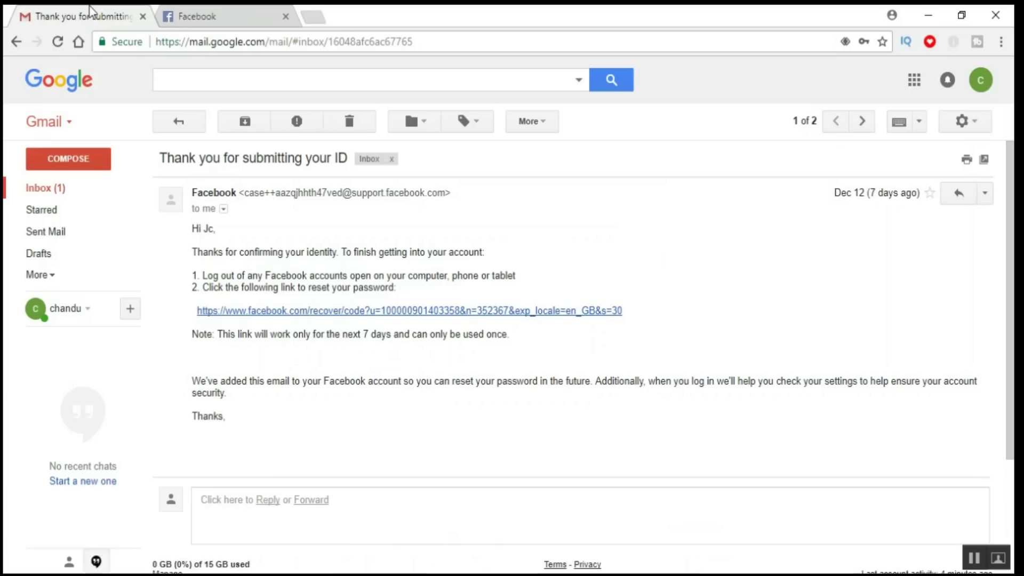
pyautogui.click(195, 126)
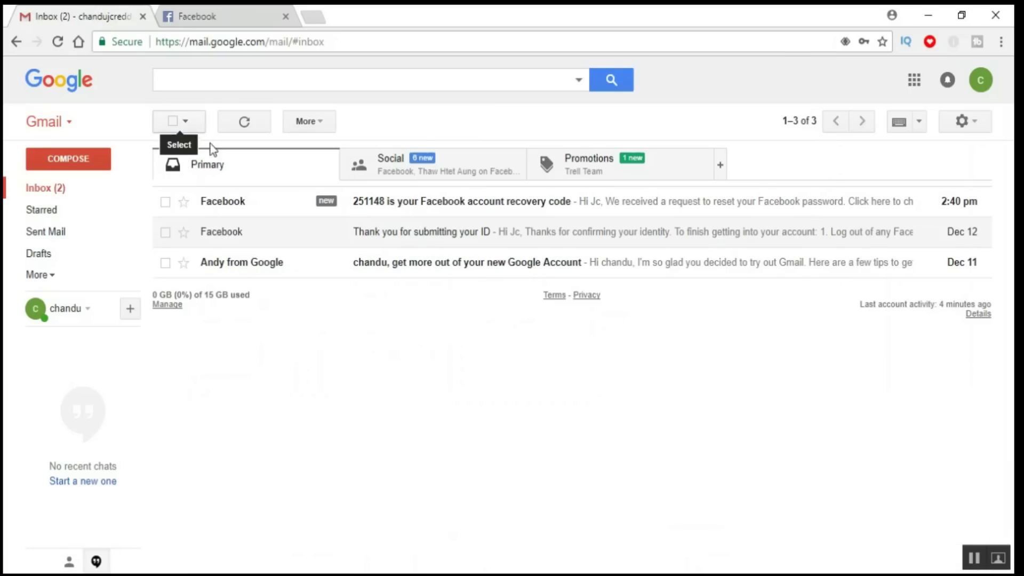
pyautogui.click(415, 207)
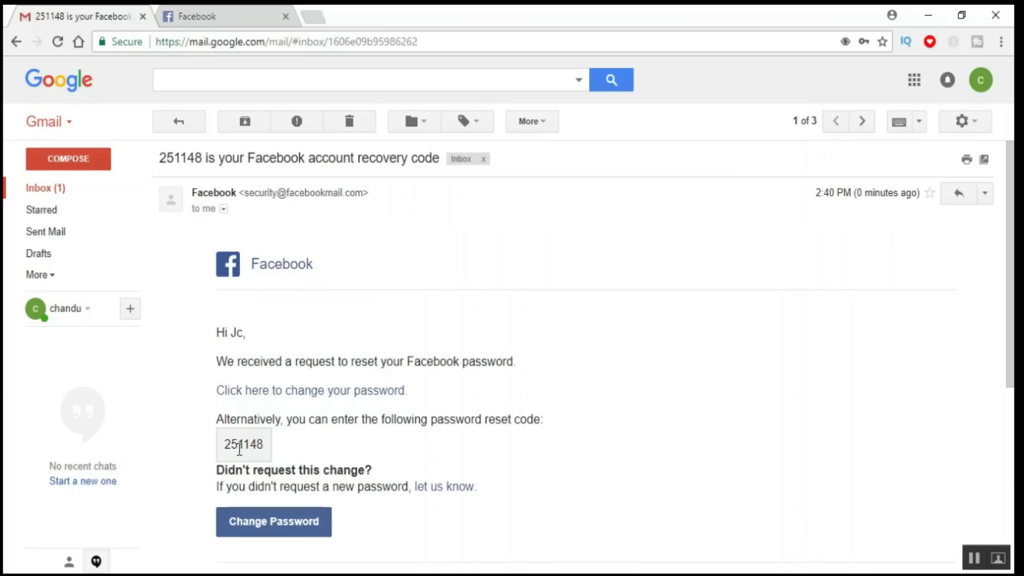
# Submit the emailed security code on Facebook and begin entering a new password
pyautogui.moveTo(244, 12); pyautogui.dragTo(514, 261)
pyautogui.click(488, 252)
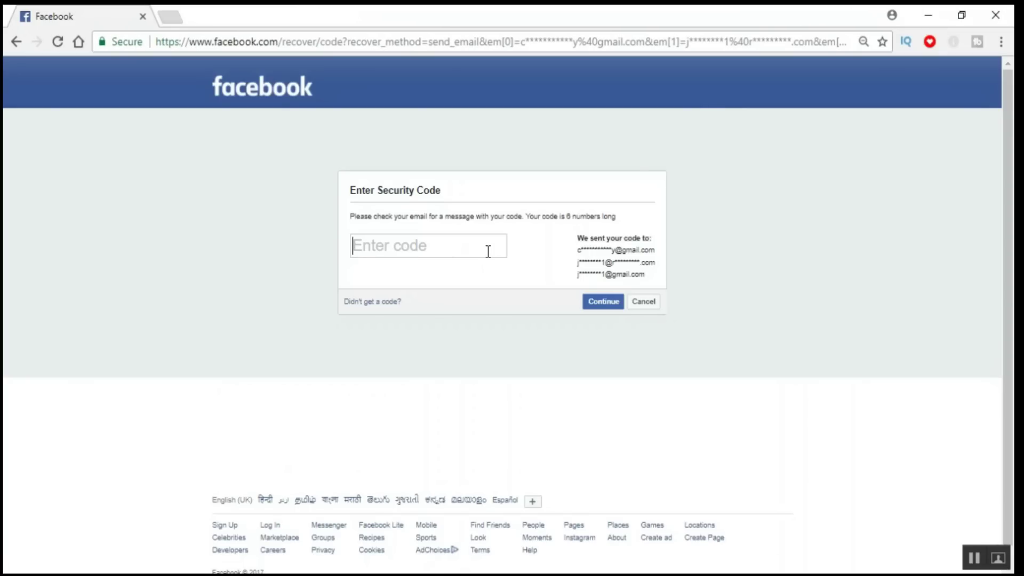
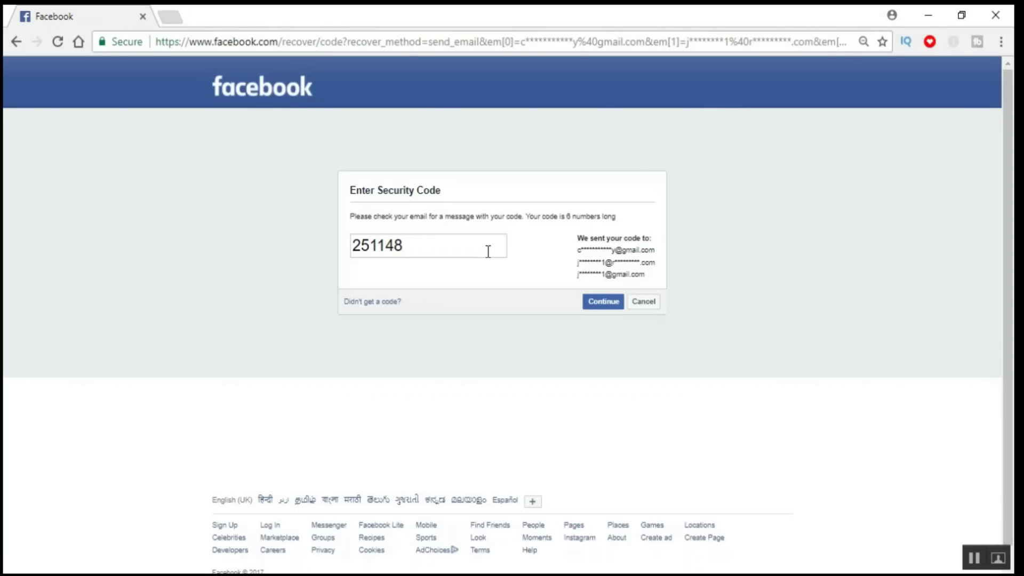
pyautogui.click(608, 303)
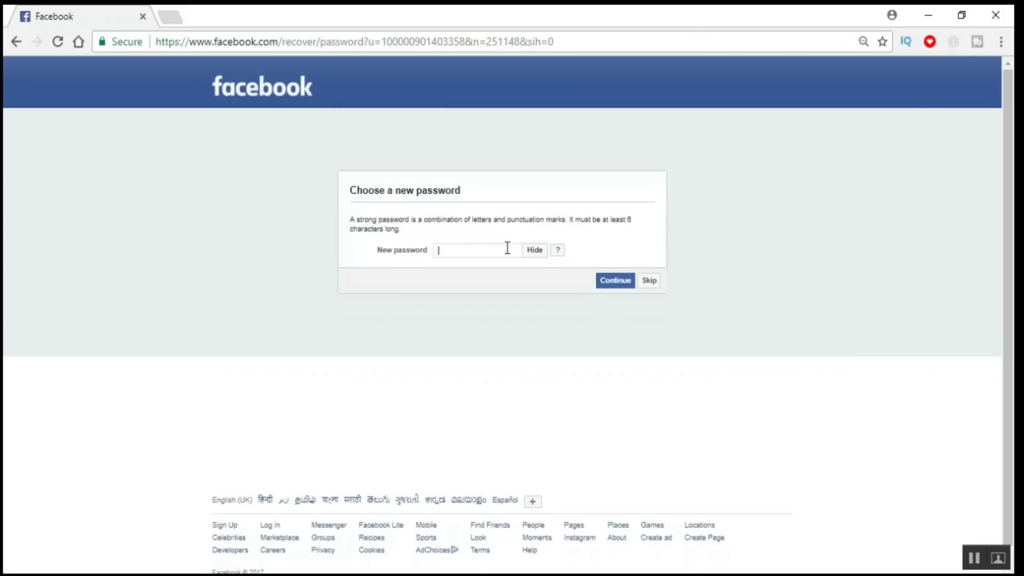
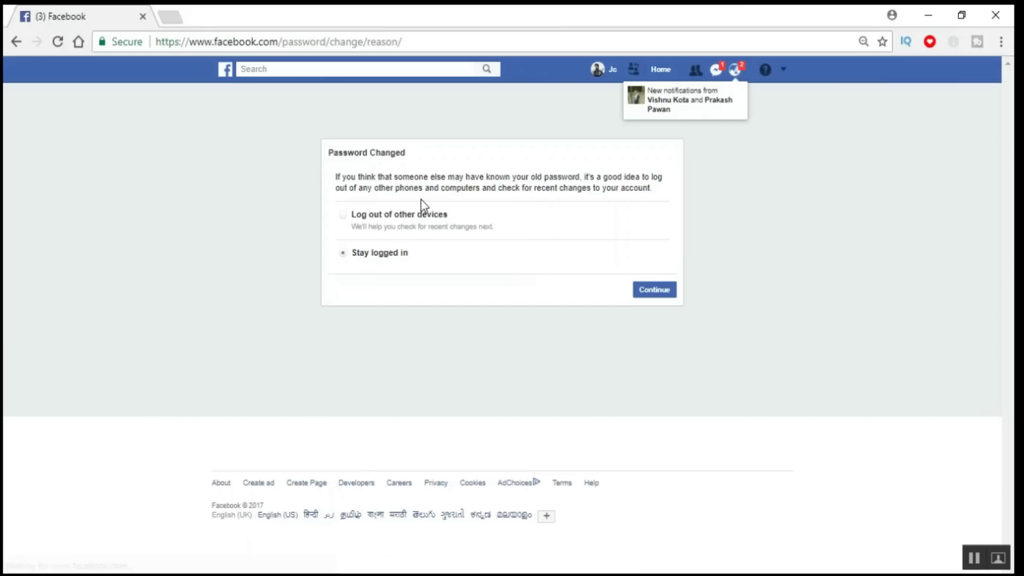
# Choose 'Log out of other devices' after the password change and continue
pyautogui.click(366, 216)
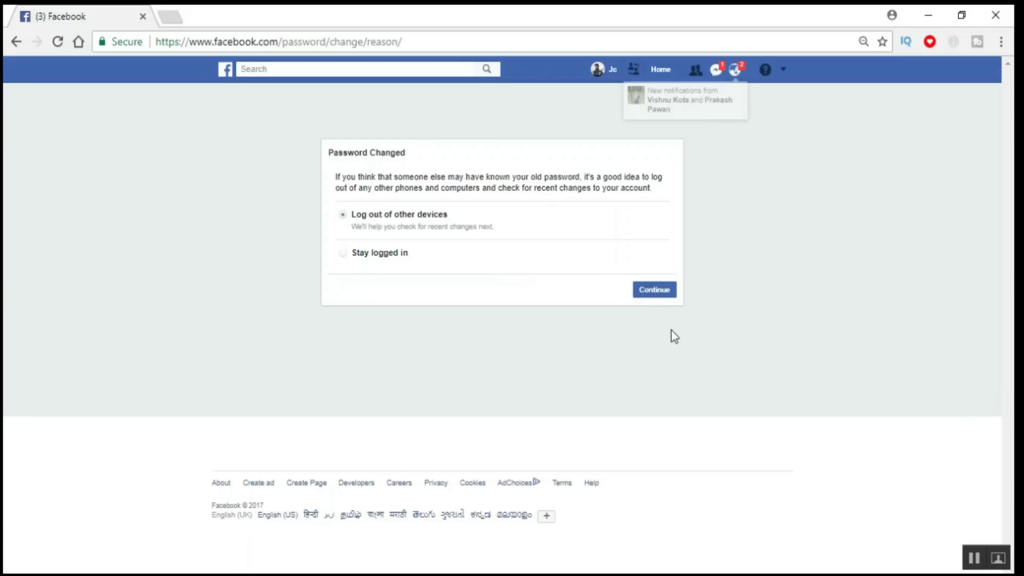
pyautogui.click(658, 291)
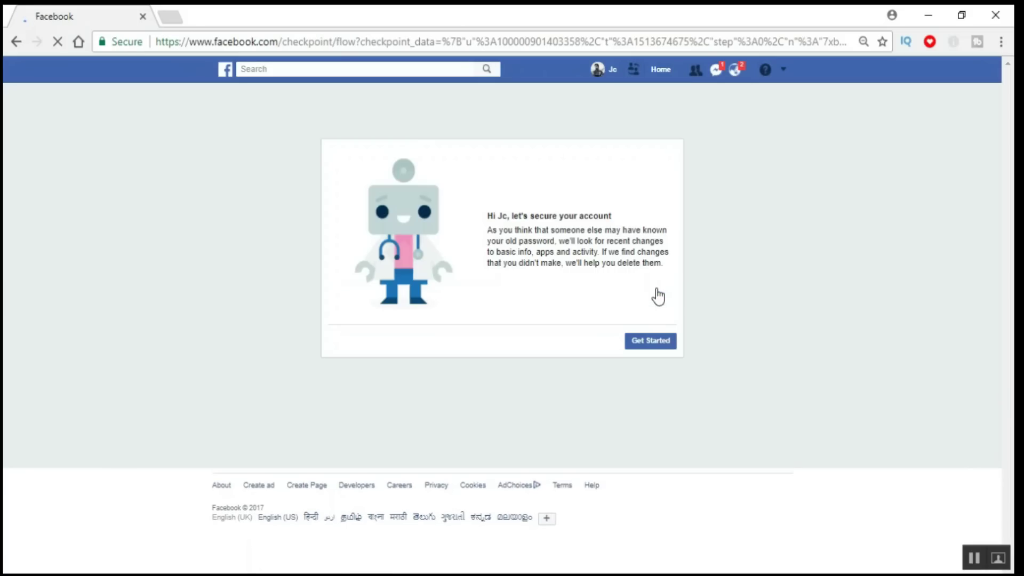
# Begin the secure-your-account check, starting with recent changes to the account name
pyautogui.click(646, 344)
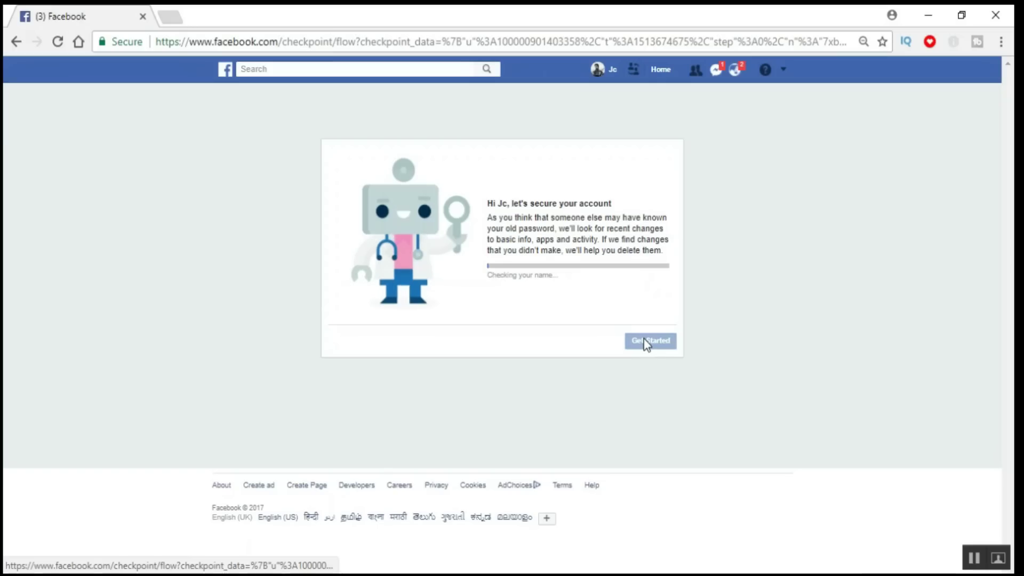